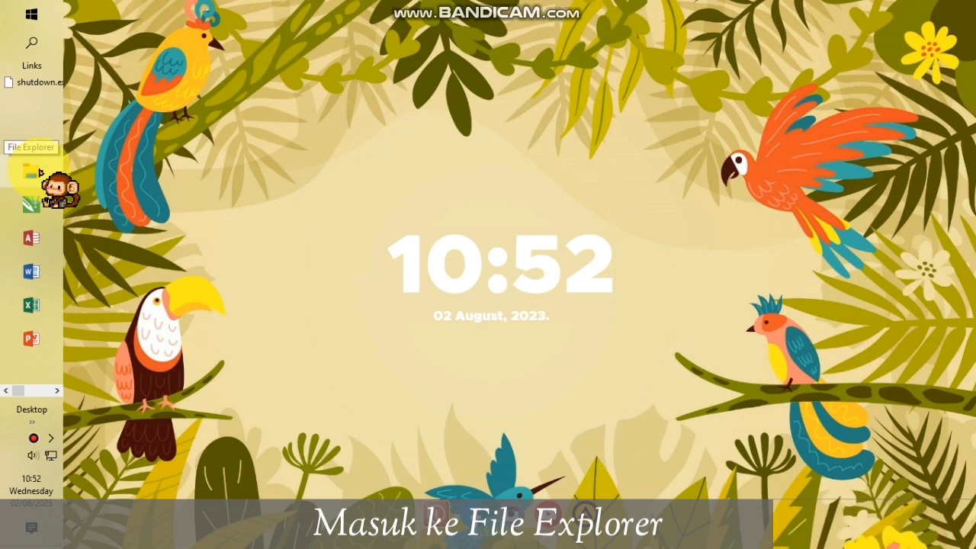
Step: Open the first portrait photo in the Downloads folder with Paint
click(30, 172)
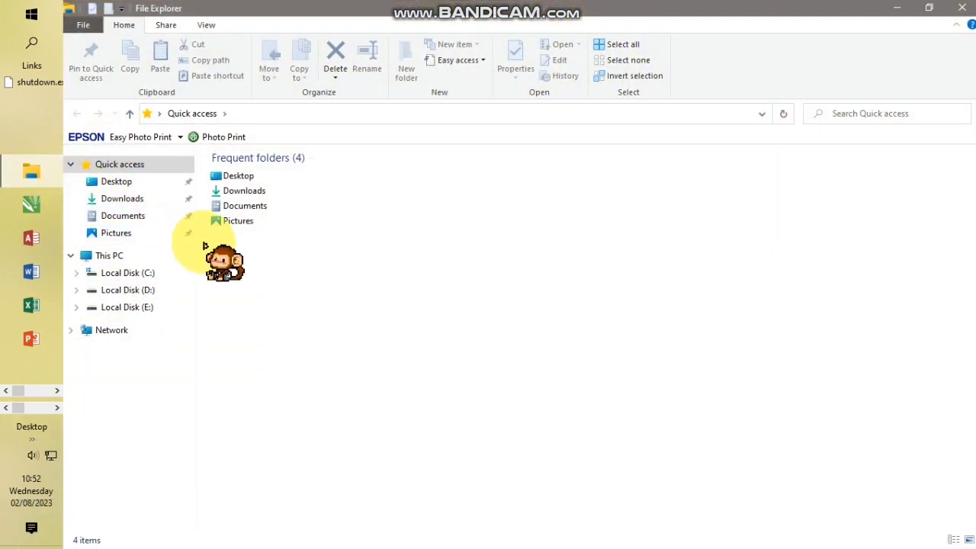
click(170, 203)
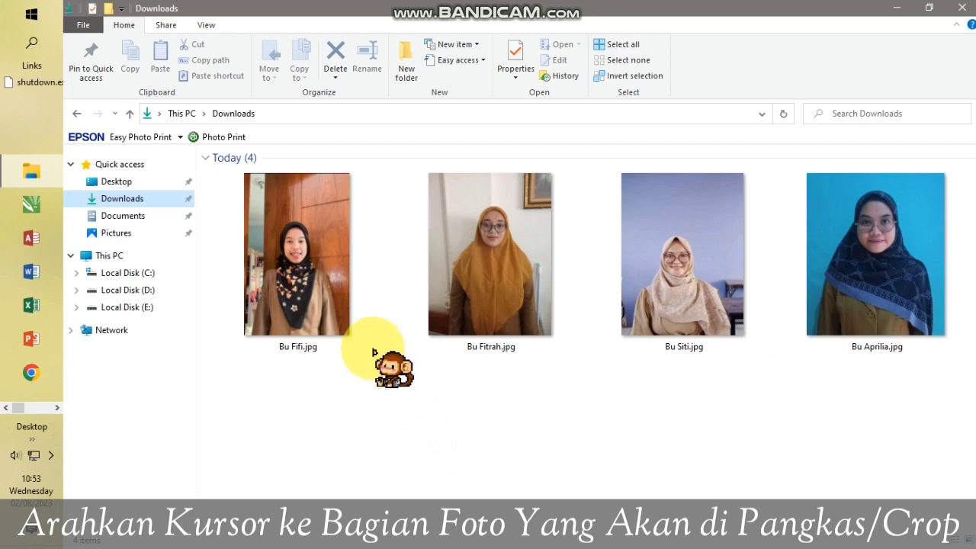
click(313, 288)
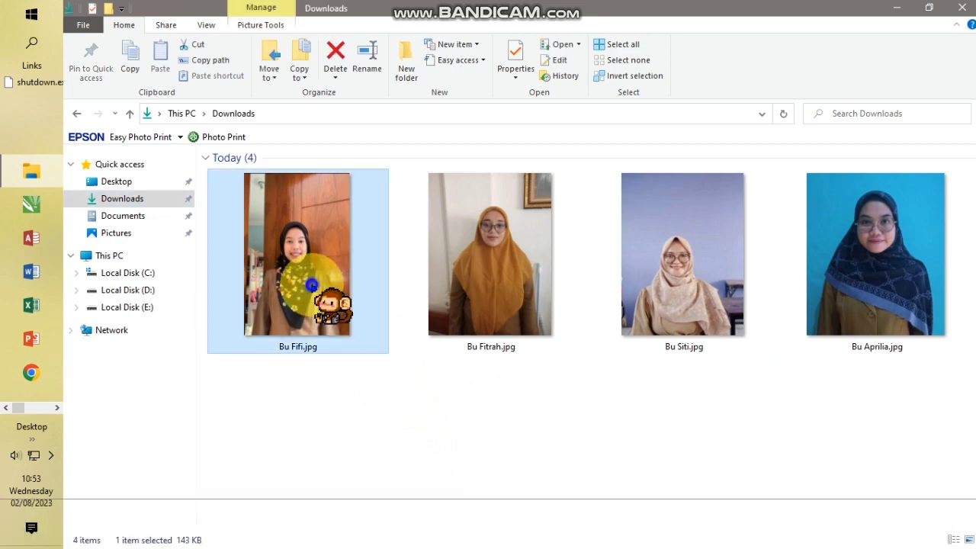
right_click(312, 286)
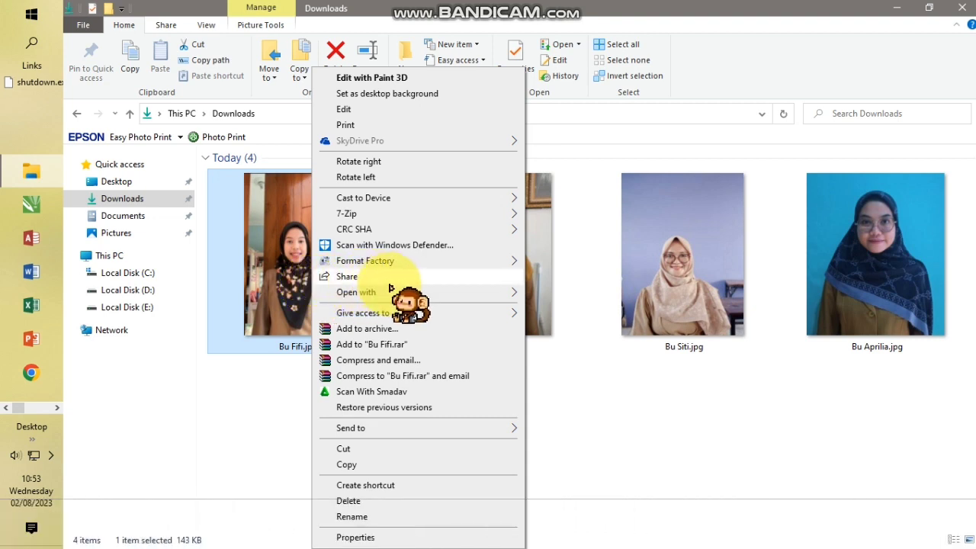
mouse_move(400, 296)
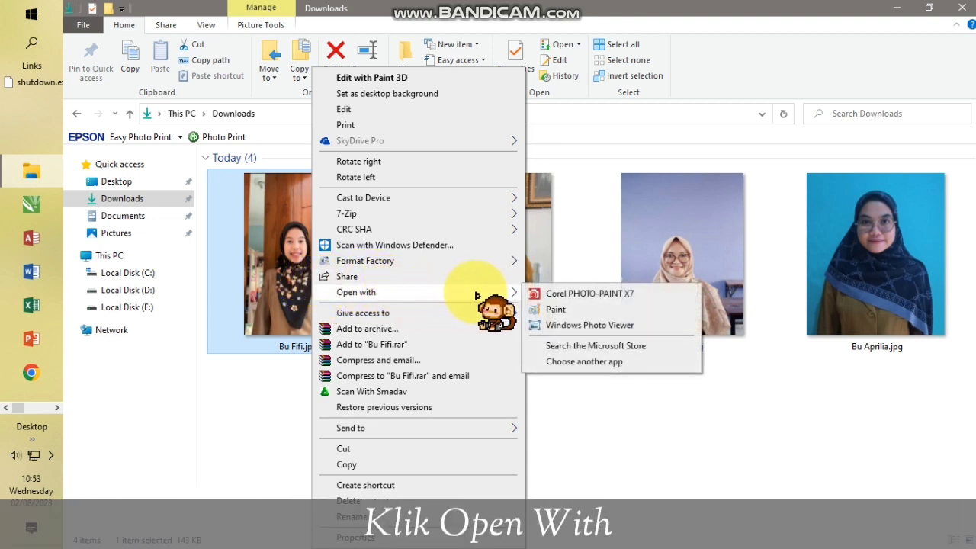
click(581, 312)
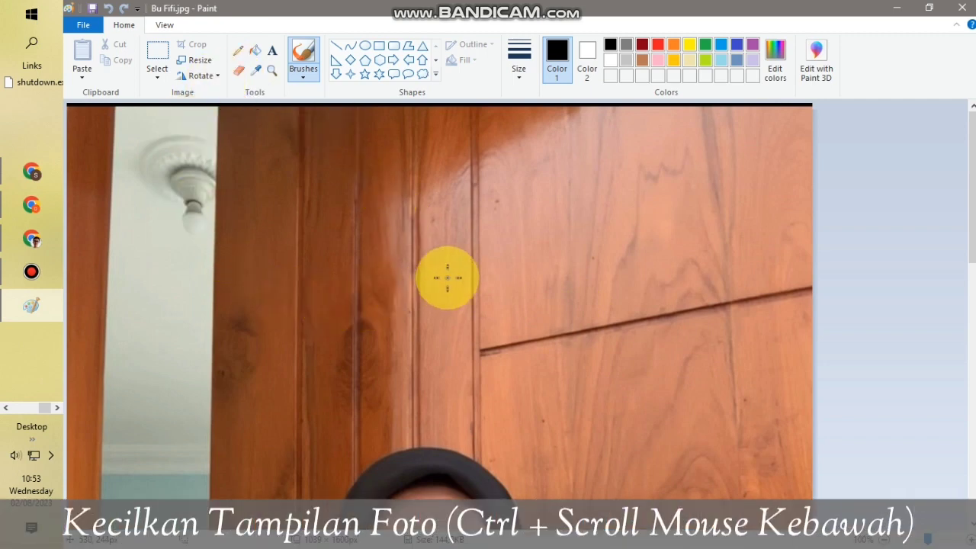
Step: Crop the first portrait to the head and shoulders, about 585 × 785 px, then save and close it
scroll(448, 278, down, 3)
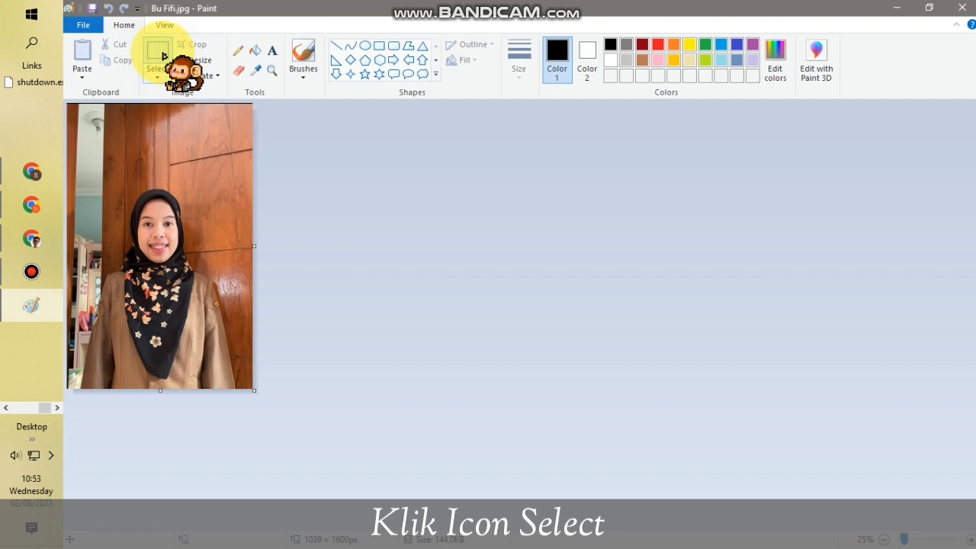
click(158, 55)
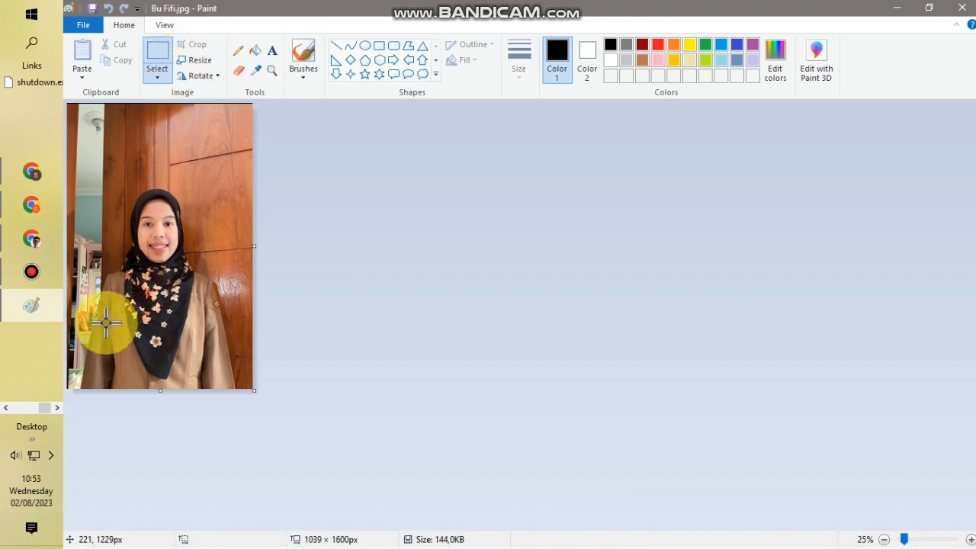
drag(112, 250, 199, 185)
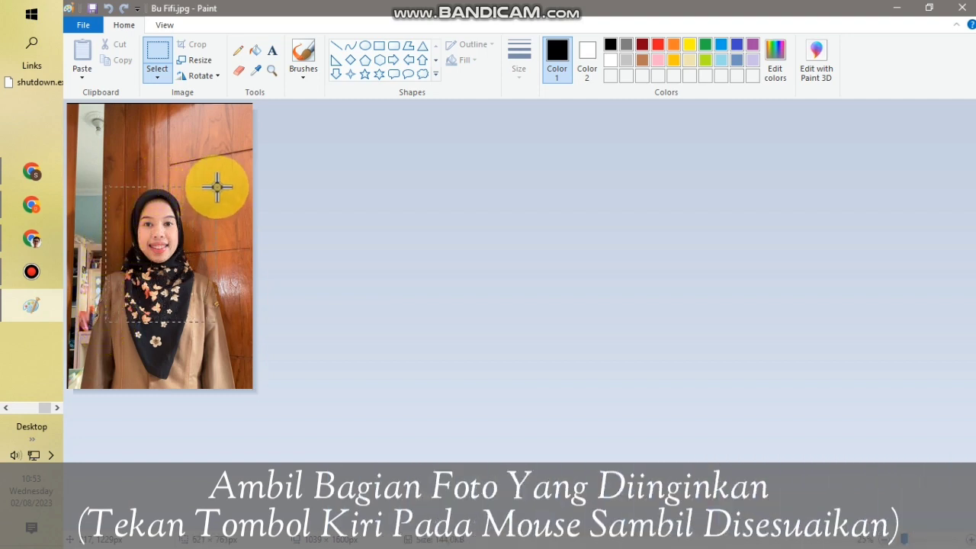
drag(215, 185, 213, 183)
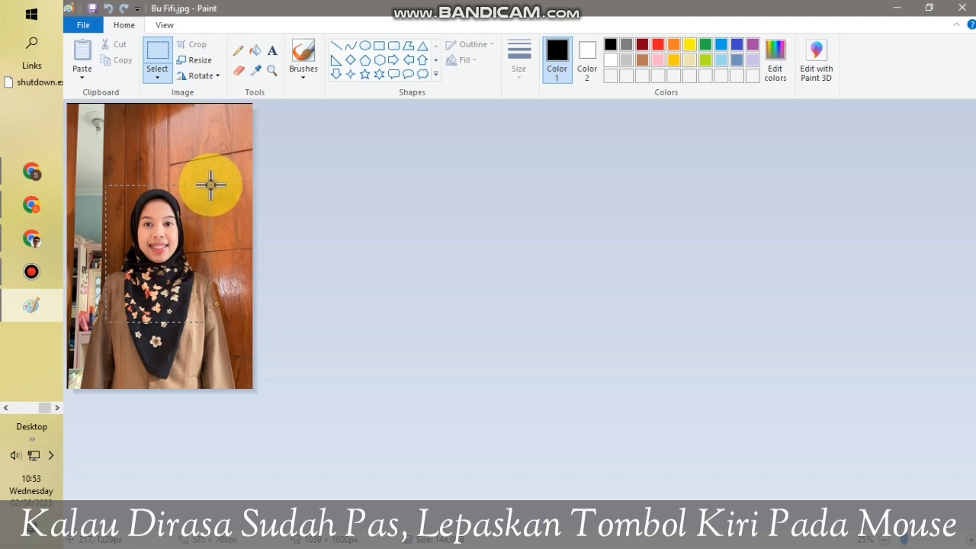
drag(211, 182, 209, 183)
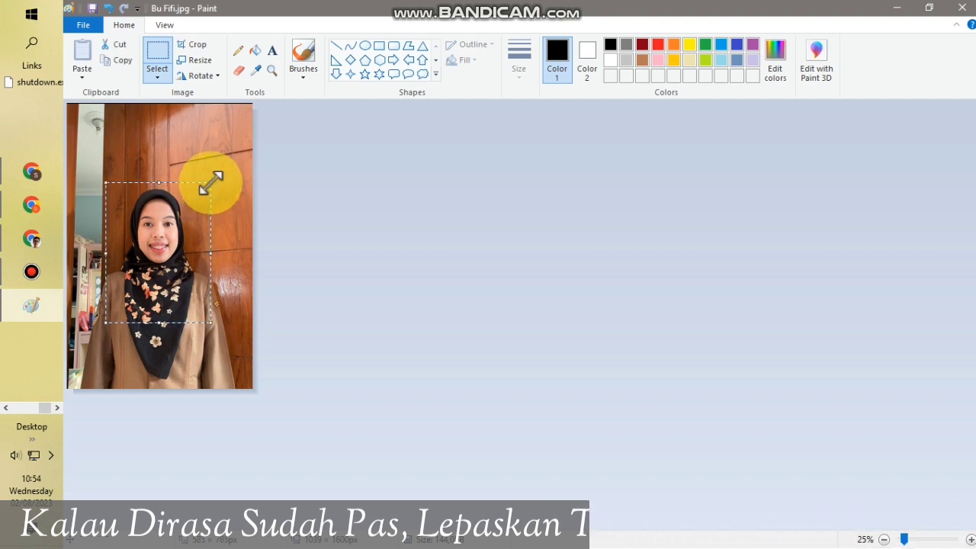
click(207, 48)
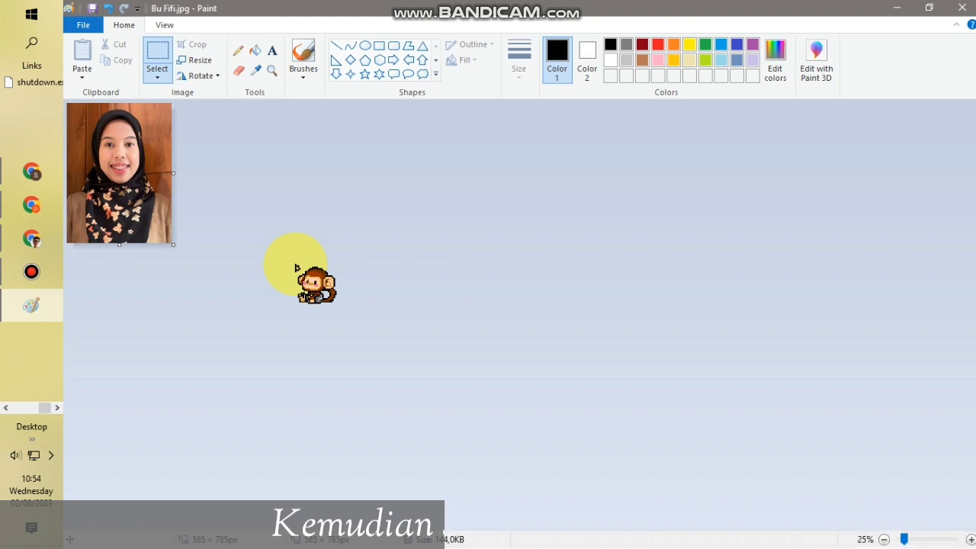
key(ctrl+s)
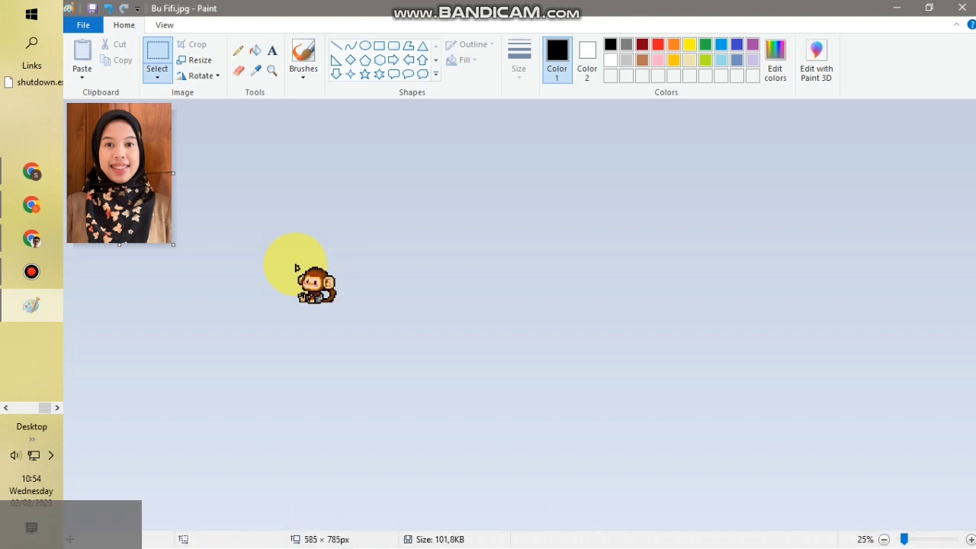
click(964, 7)
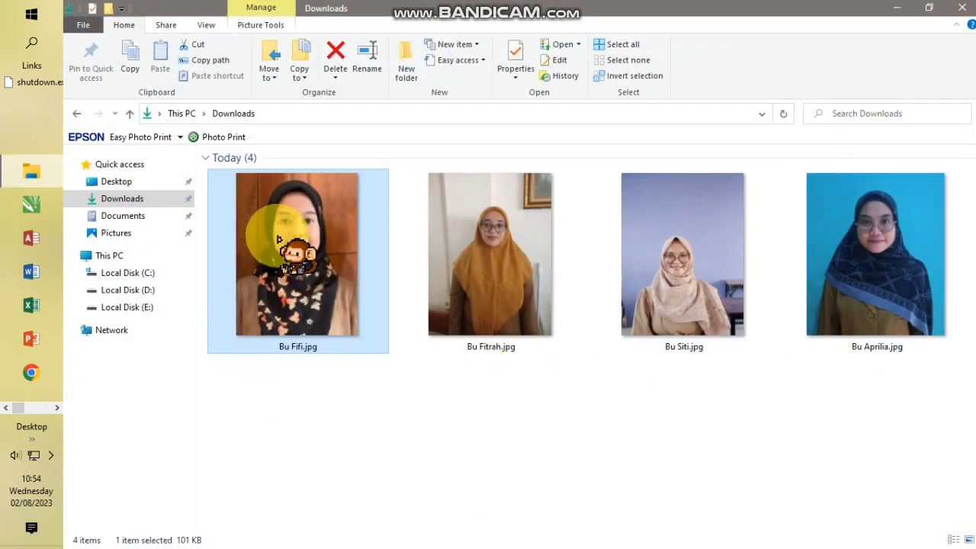
Step: Open the second portrait photo in the Downloads folder, the one with the mustard headscarf, with Paint
click(477, 244)
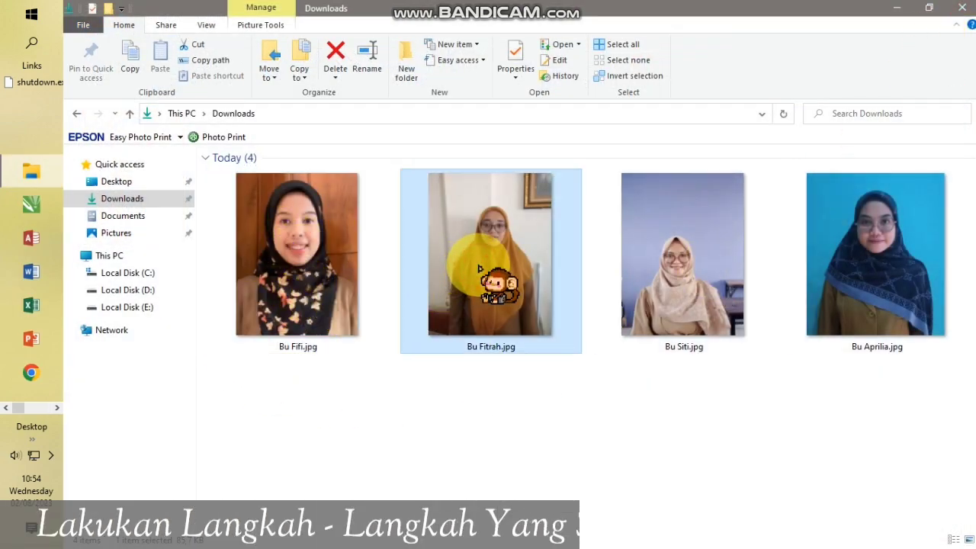
right_click(517, 279)
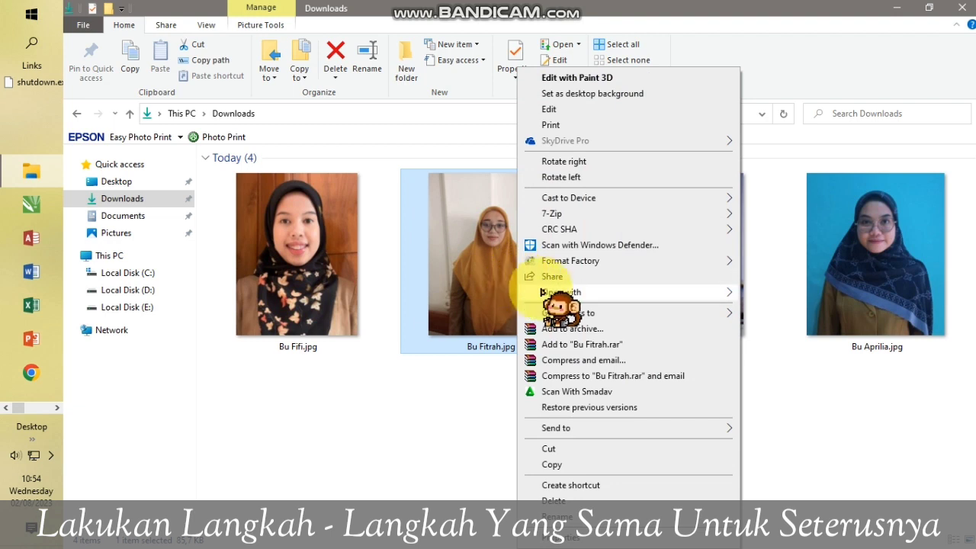
mouse_move(562, 293)
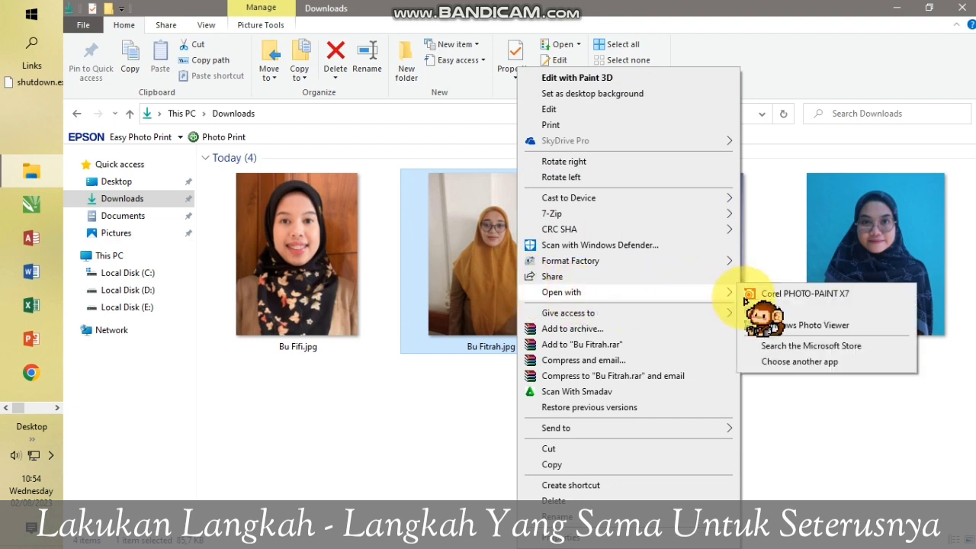
click(788, 313)
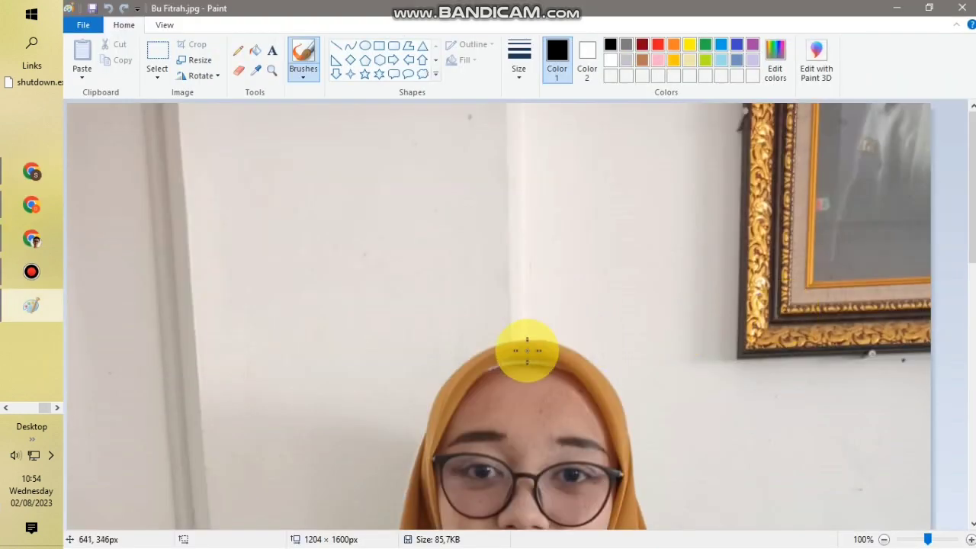
Step: Crop the second portrait to the head and shoulders, about 741 × 781 px, then save and close it
scroll(525, 350, down, 1)
scroll(527, 354, down, 1)
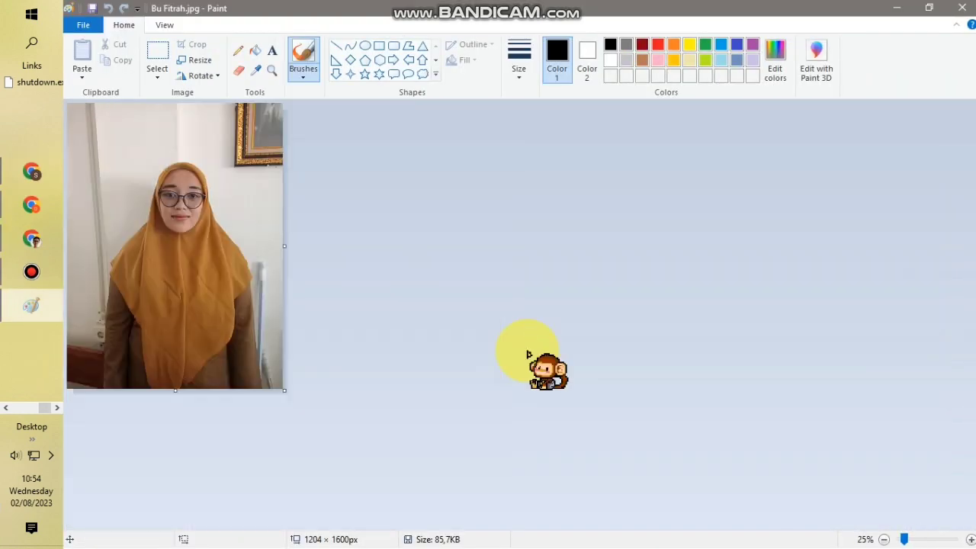
click(164, 56)
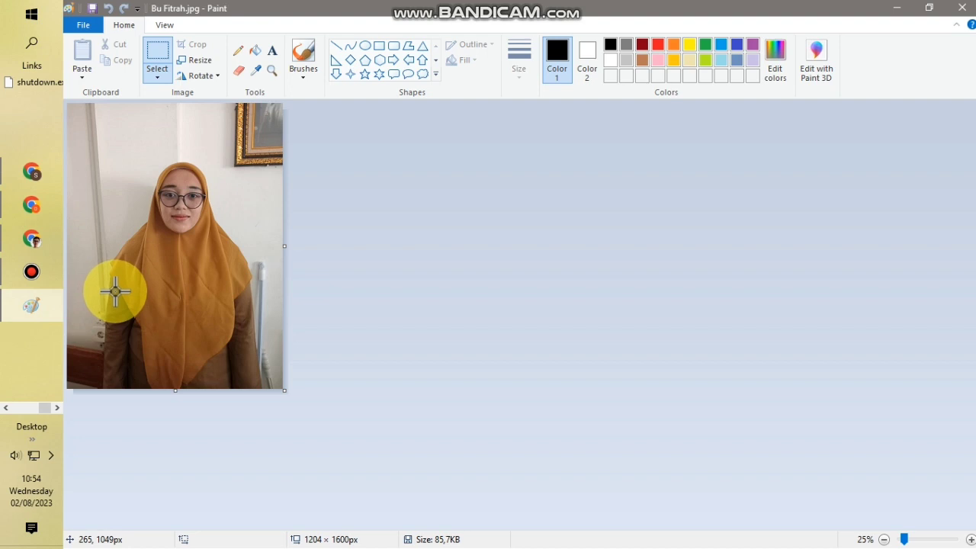
drag(115, 293, 153, 165)
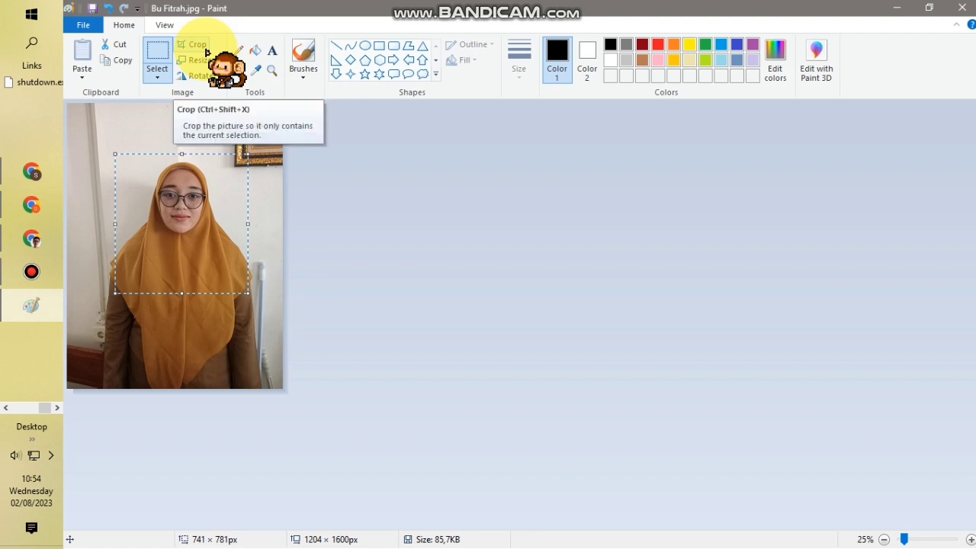
click(197, 44)
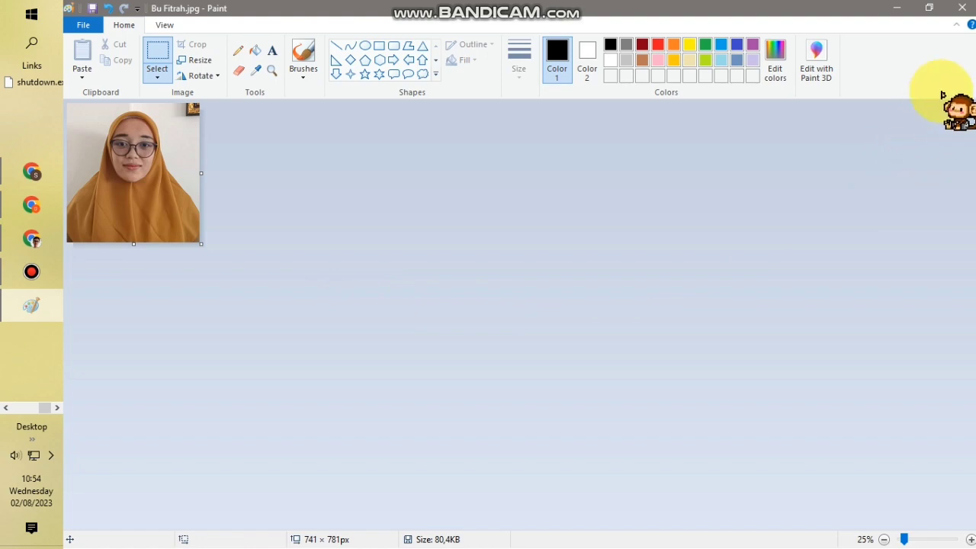
click(958, 14)
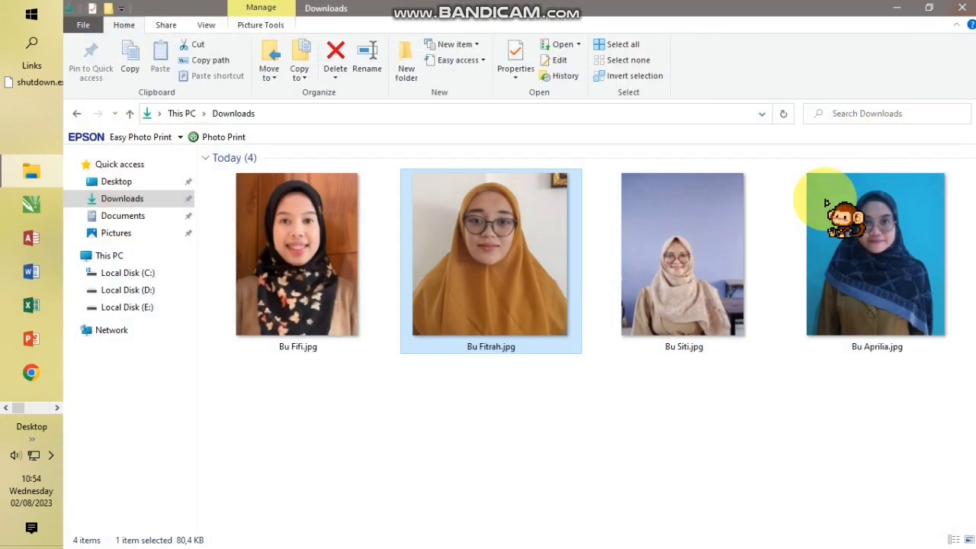
Step: Open the third portrait photo in the Downloads folder, the one with the beige headscarf, with Paint
click(698, 270)
right_click(699, 270)
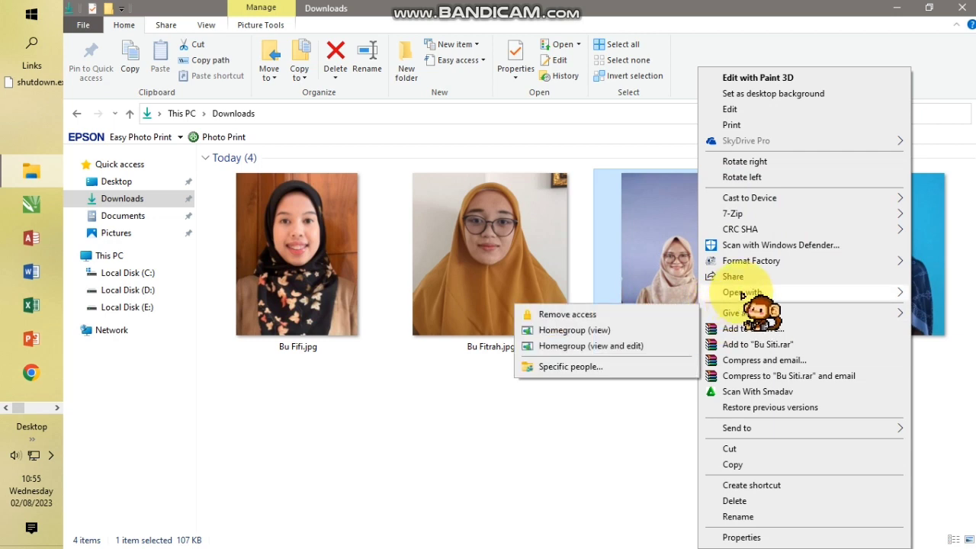
mouse_move(742, 295)
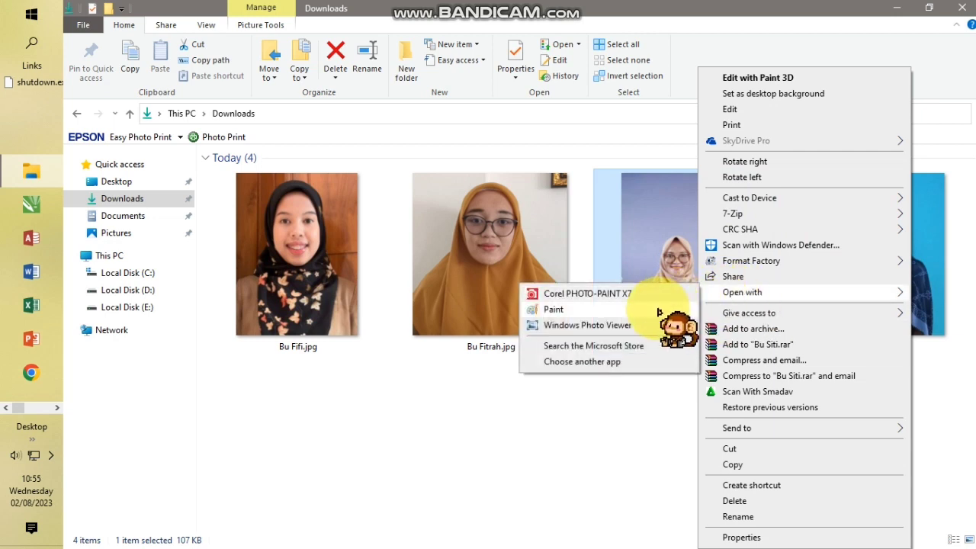
click(575, 312)
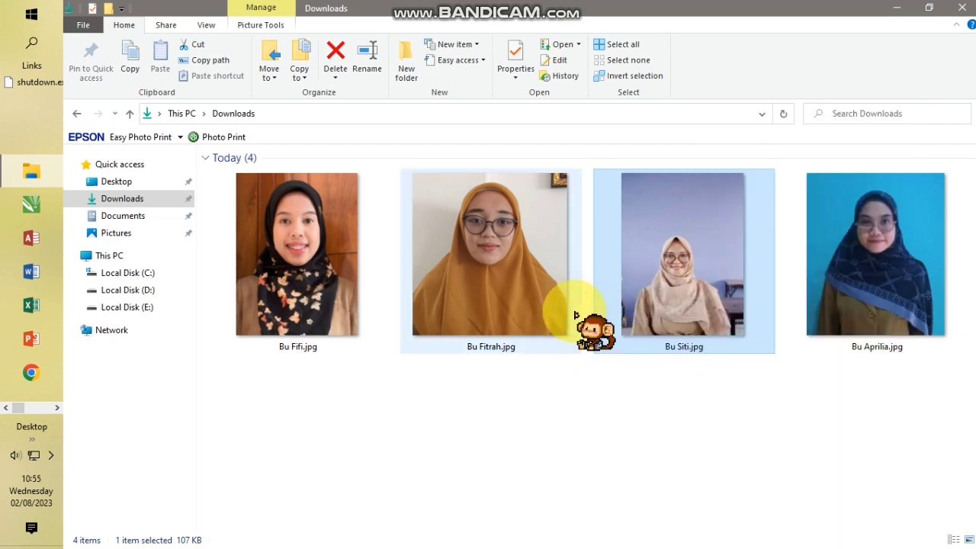
Step: Crop the third portrait to the head and shoulders, about 713 × 833 px, then save and close it
scroll(439, 346, down, 1)
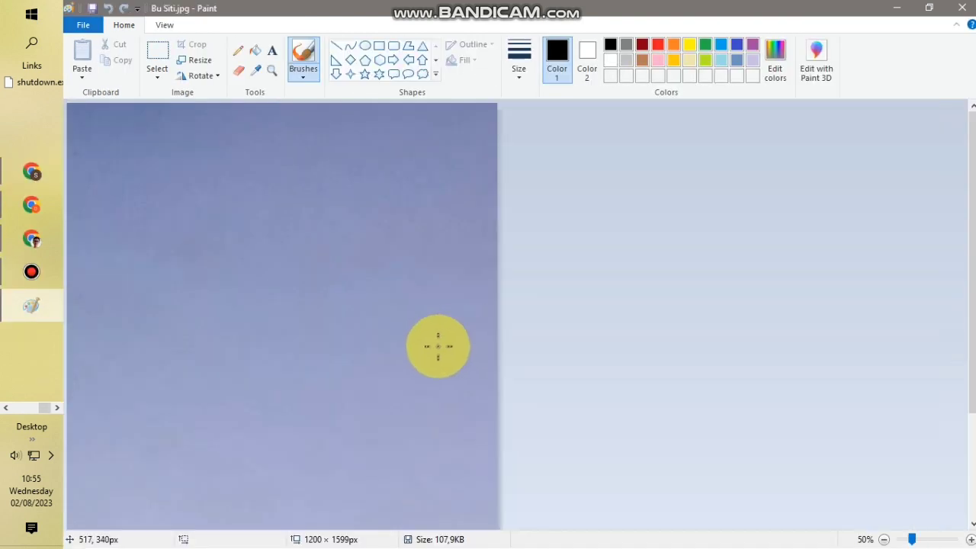
scroll(438, 346, down, 1)
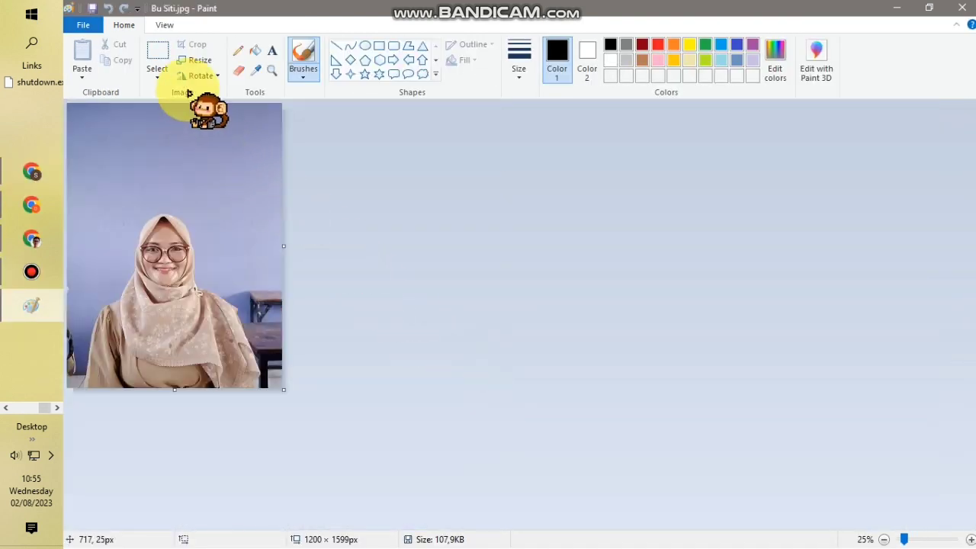
click(168, 61)
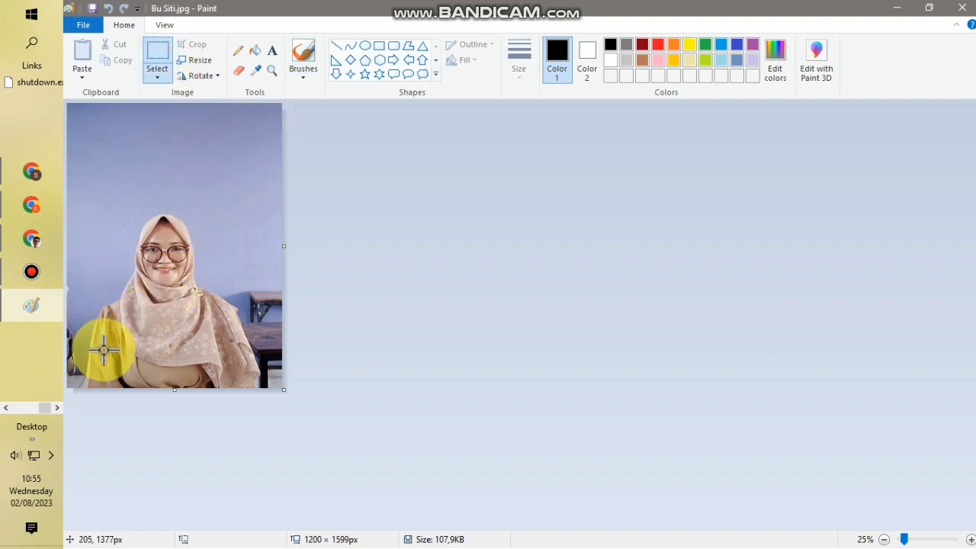
drag(103, 355, 227, 206)
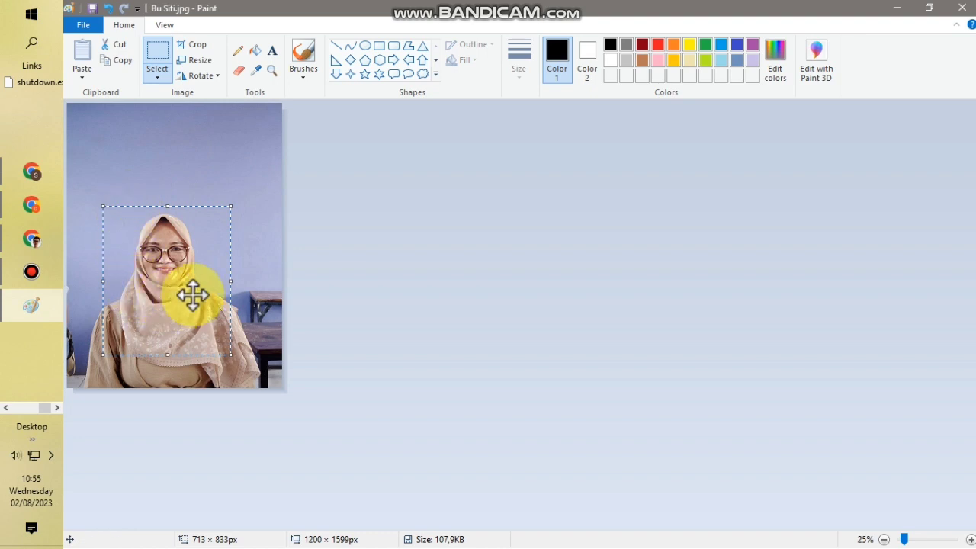
click(198, 44)
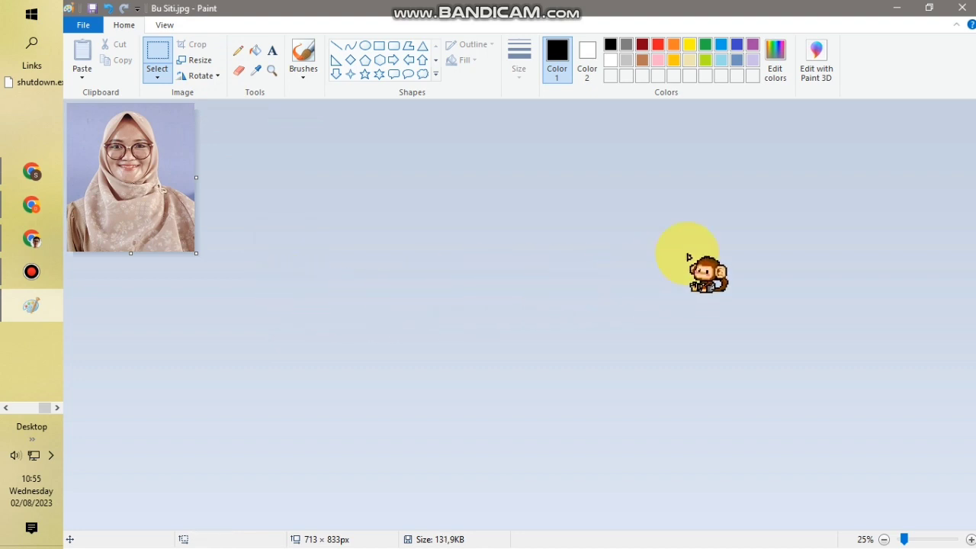
click(964, 8)
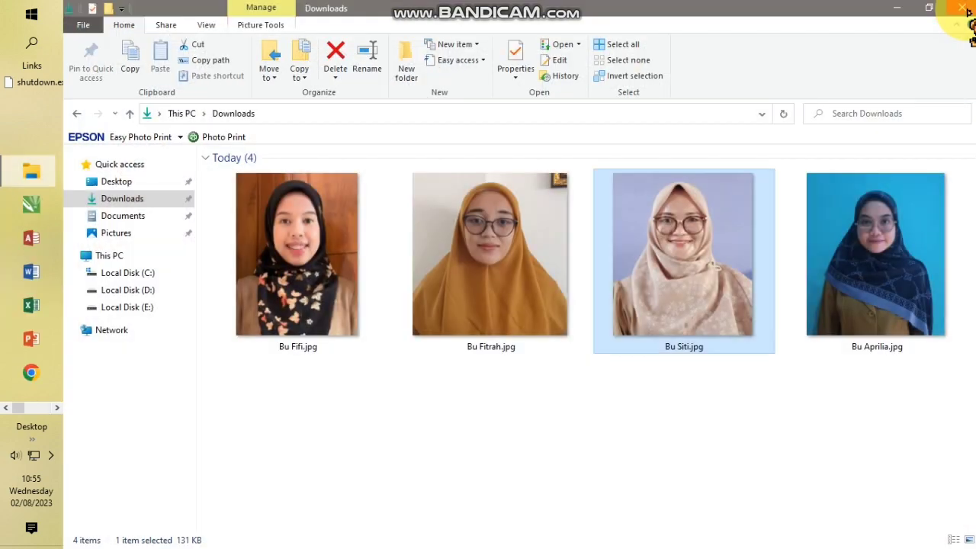
Step: Open the fourth portrait photo in the Downloads folder, the one with the dark navy headscarf, with Paint
click(868, 240)
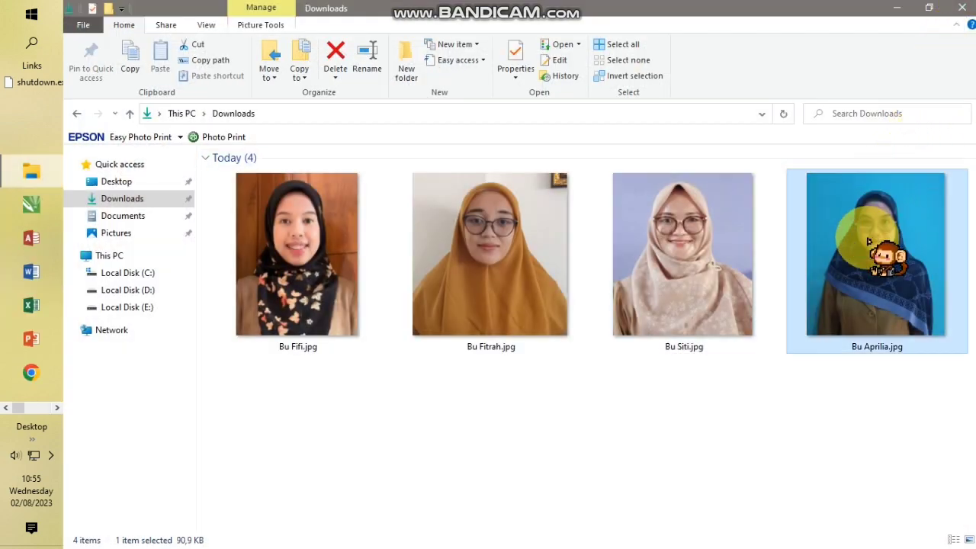
right_click(869, 241)
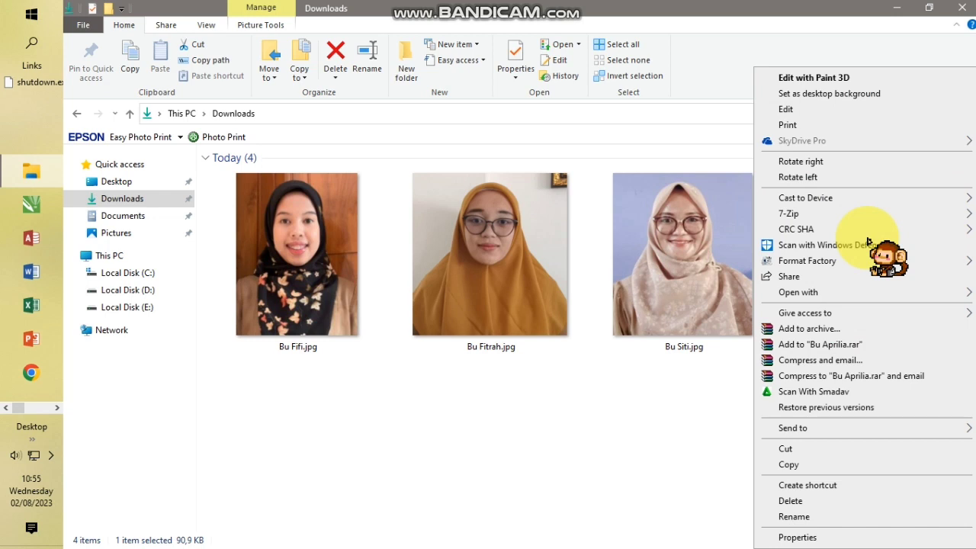
mouse_move(812, 293)
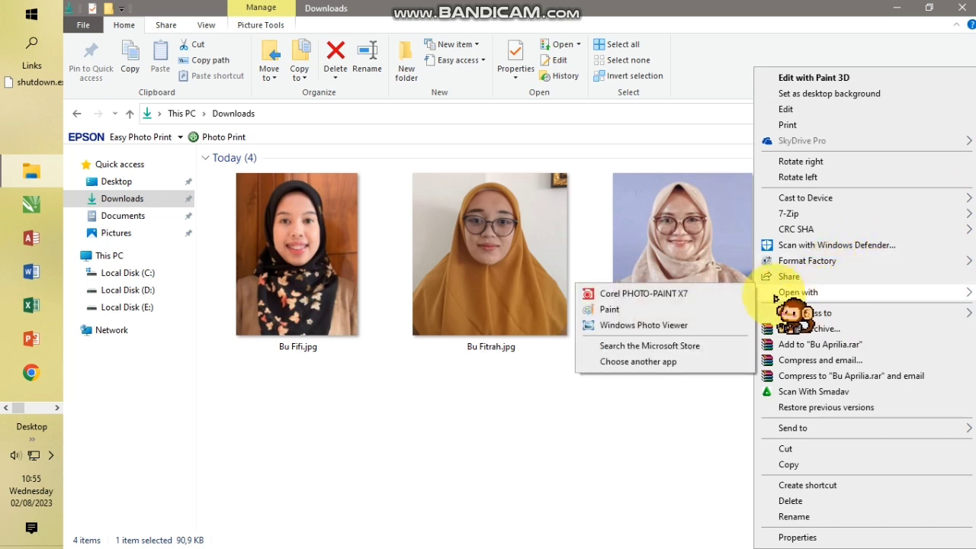
click(610, 310)
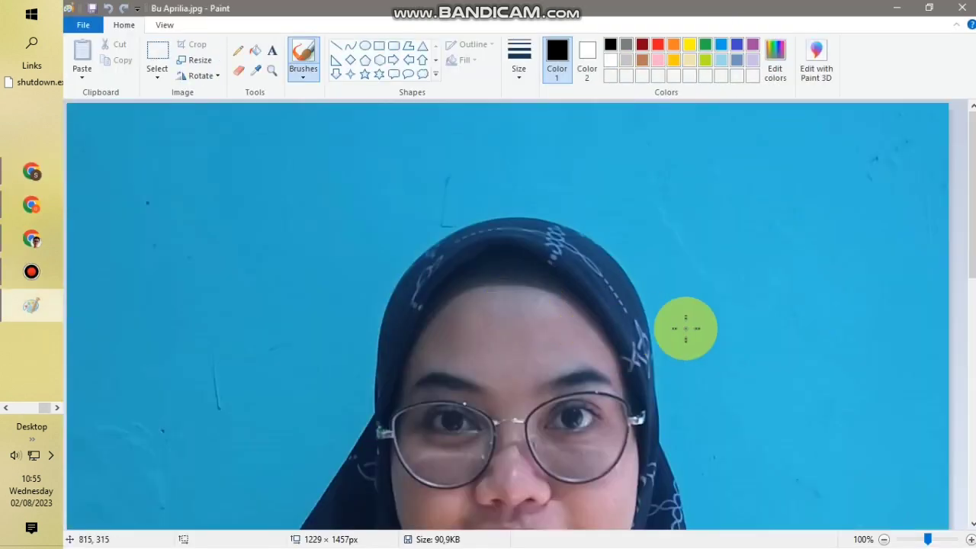
Step: Crop the fourth portrait to the head and shoulders, about 865 × 977 px, then save and close it
scroll(685, 328, down, 1)
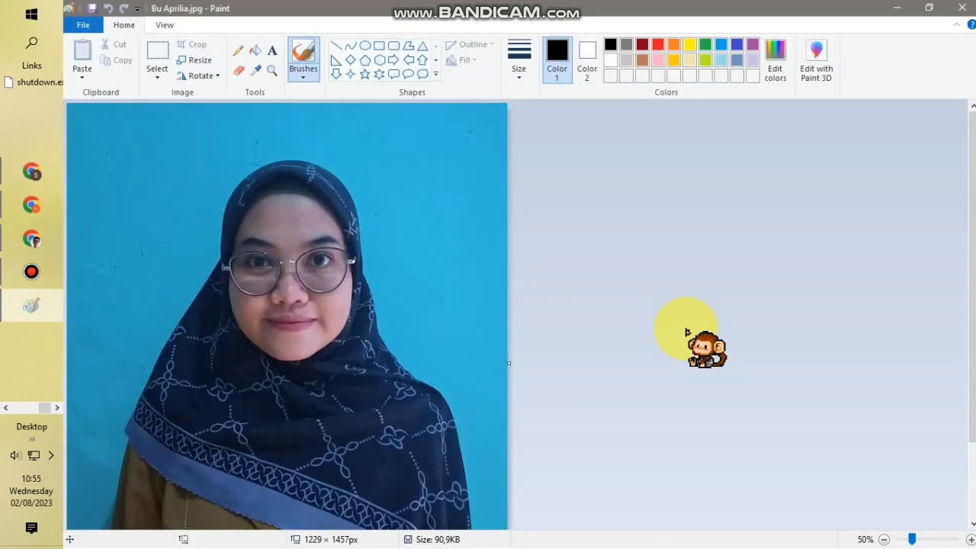
scroll(686, 332, down, 1)
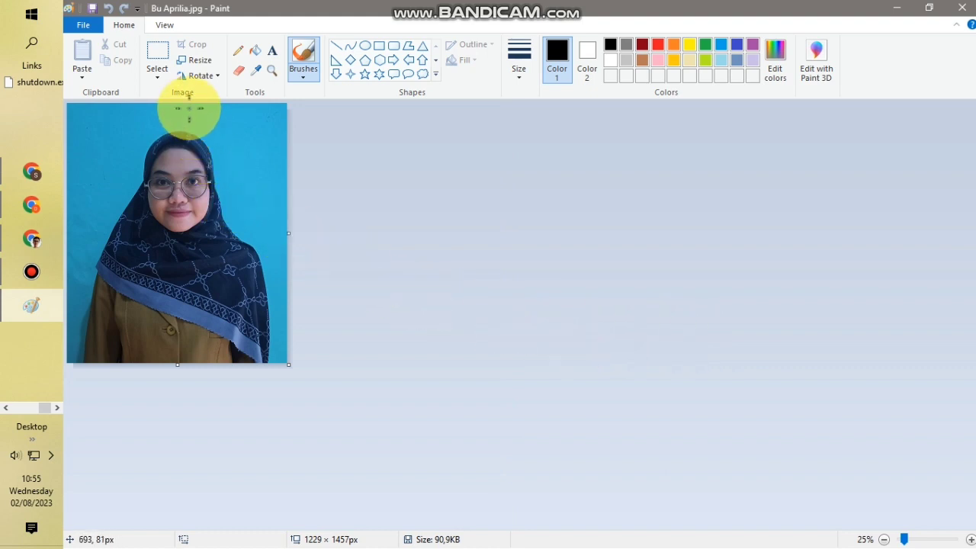
click(164, 58)
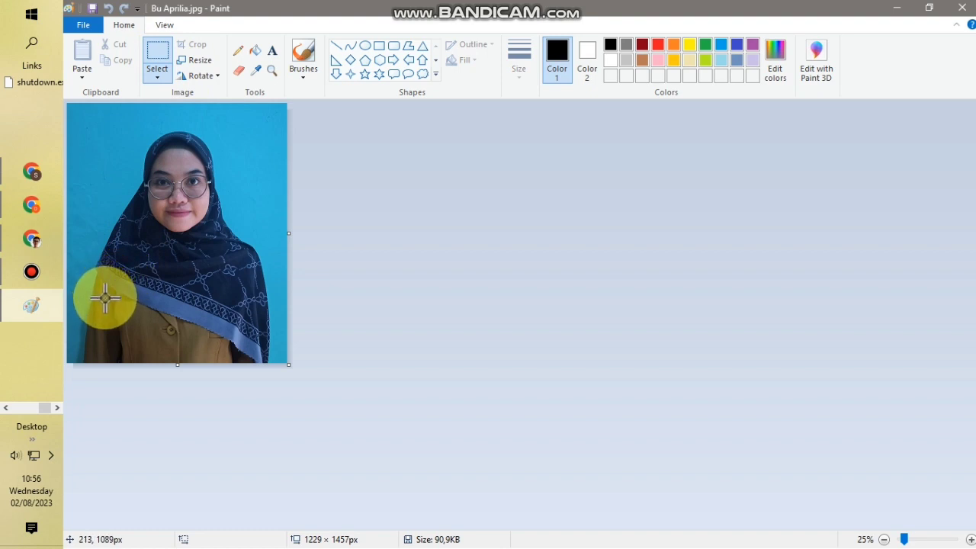
drag(97, 292, 110, 200)
click(144, 230)
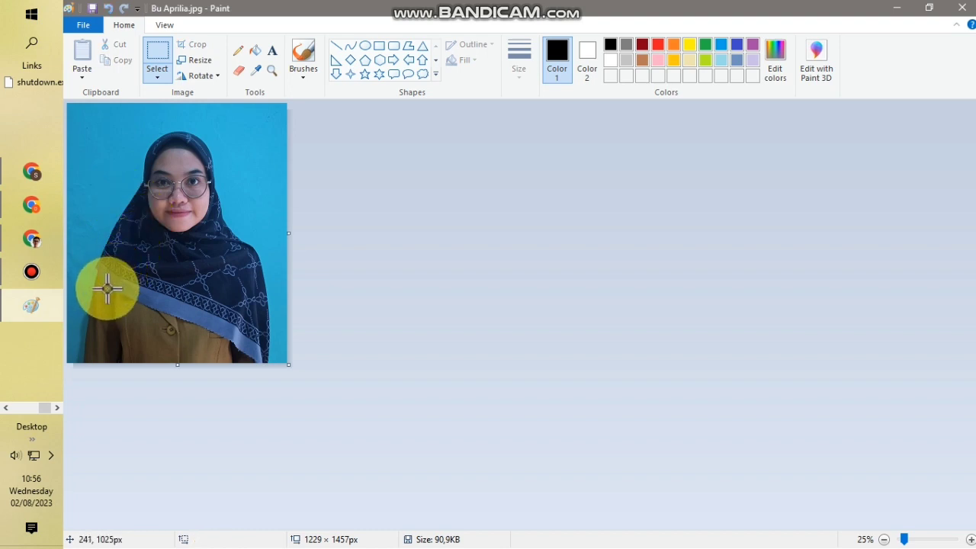
drag(101, 234, 257, 123)
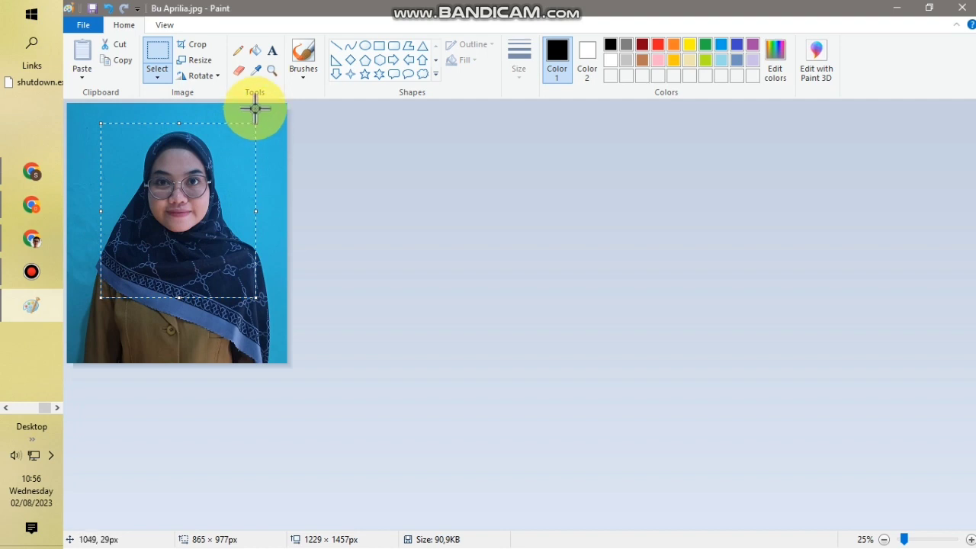
click(197, 44)
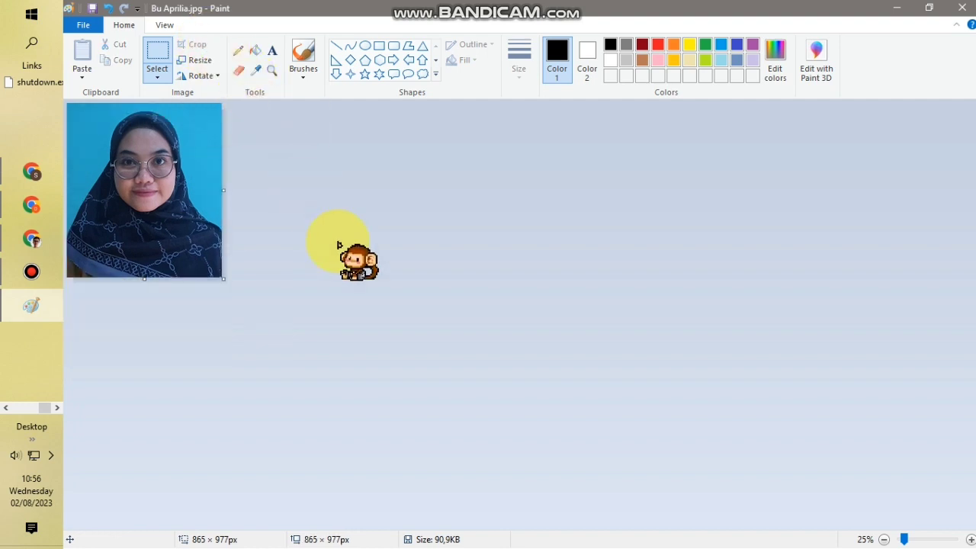
click(964, 13)
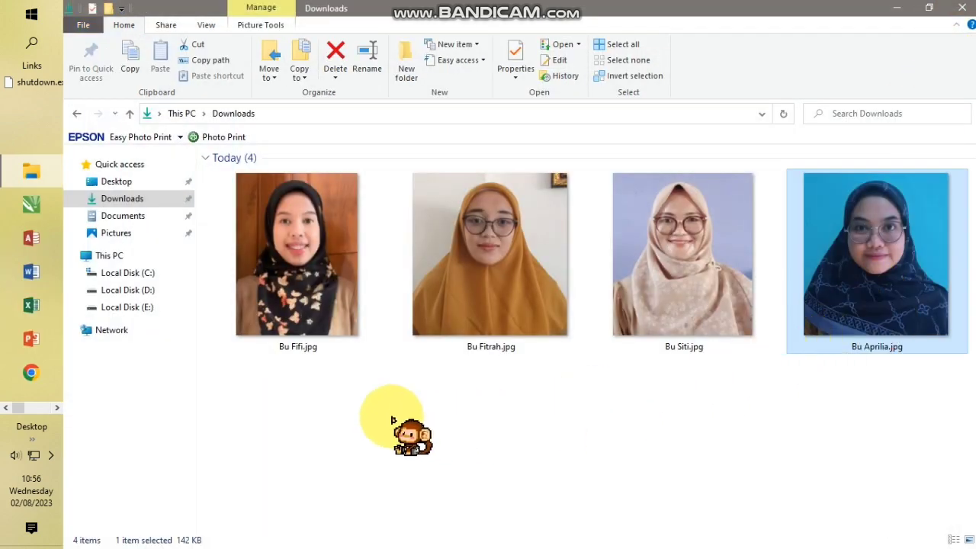